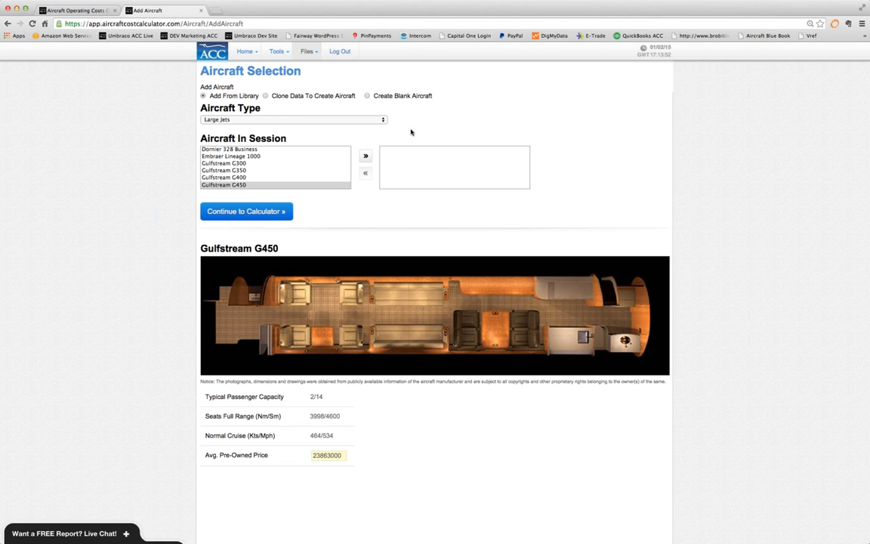
Add the Cessna Citation XLS+ from the Mid Jets library to the session and continue to the calculator
{"action": "left_click", "coordinate": [337, 120]}
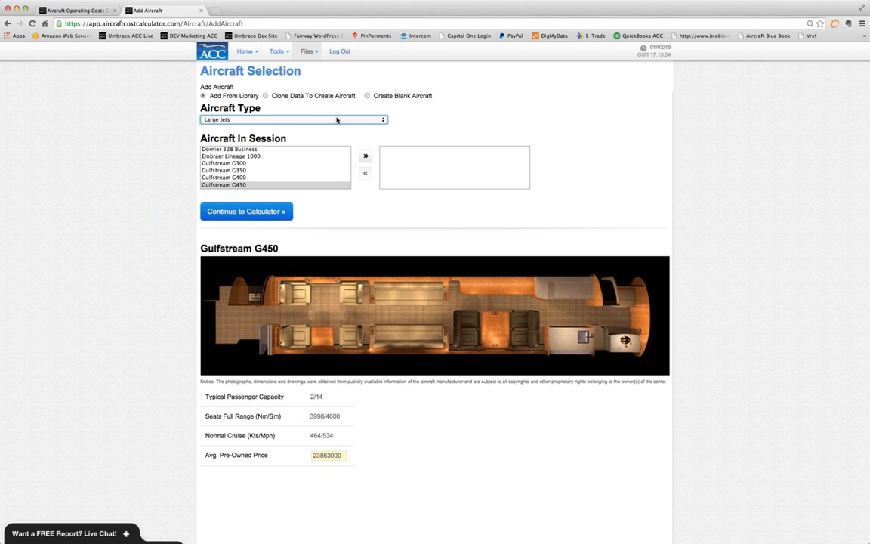
{"action": "left_click", "coordinate": [330, 105]}
{"action": "scroll", "coordinate": [283, 170], "scroll_direction": "down", "scroll_amount": 5}
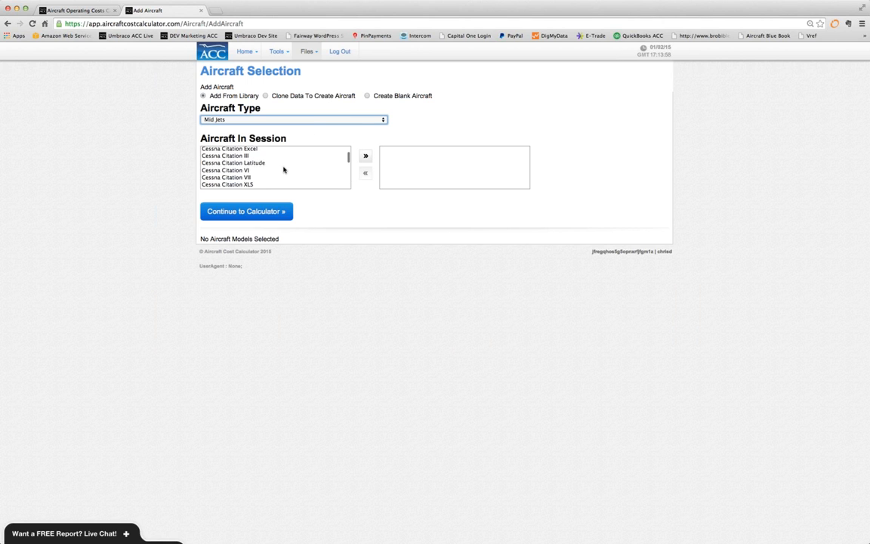
{"action": "left_click", "coordinate": [228, 162]}
{"action": "left_click", "coordinate": [366, 155]}
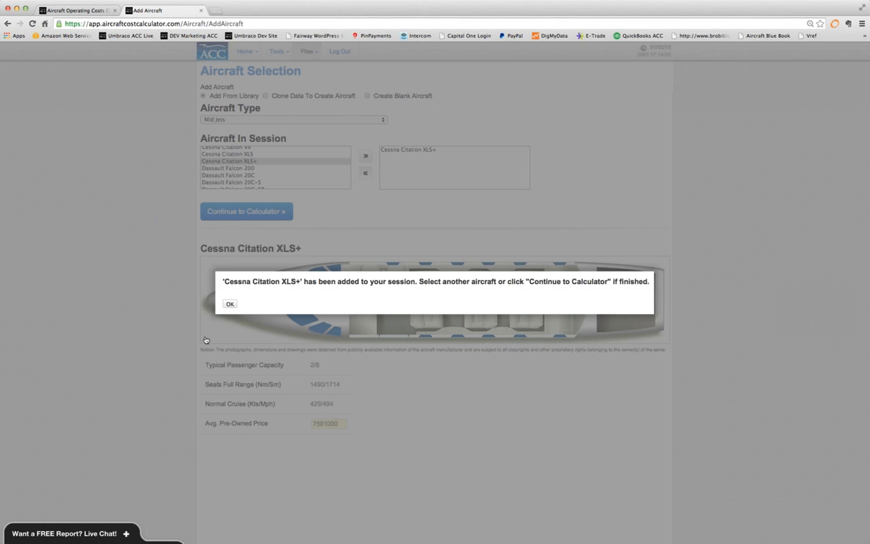
{"action": "left_click", "coordinate": [230, 303]}
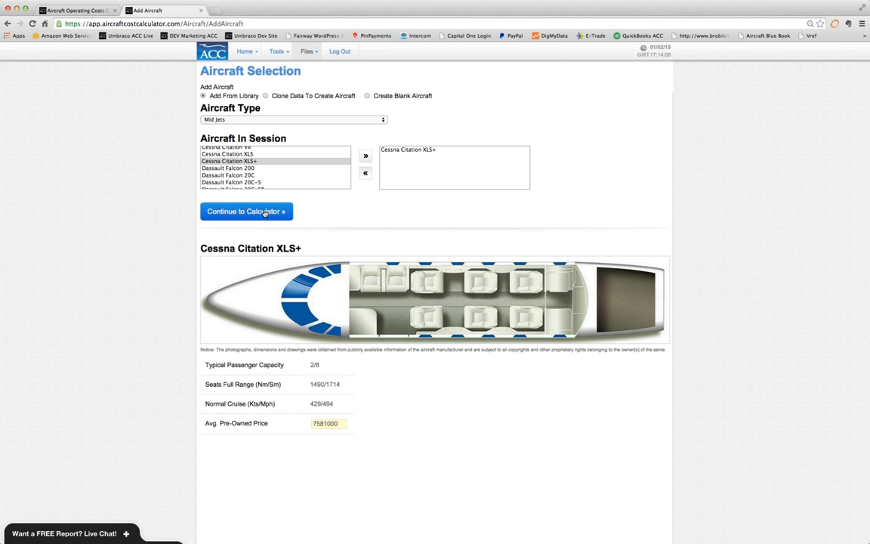
{"action": "left_click", "coordinate": [264, 211]}
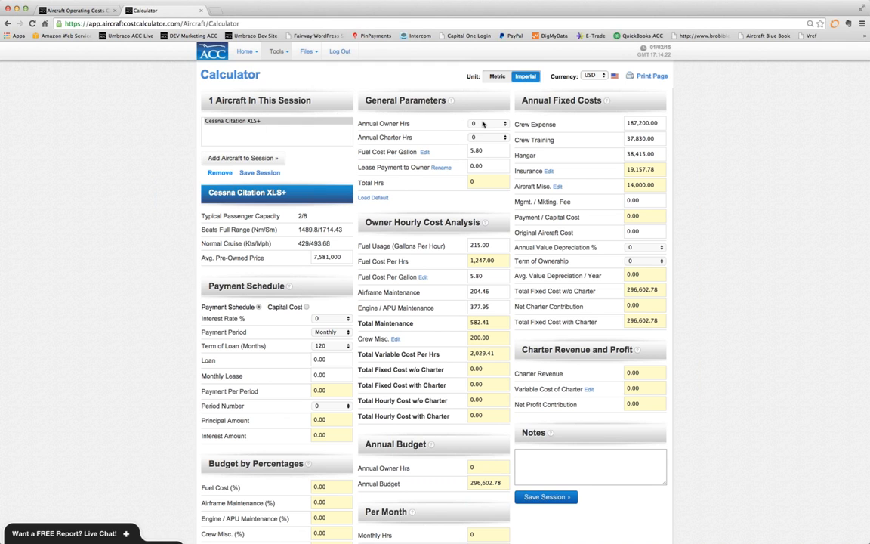
Set the annual owner hours to 200 and the annual charter hours to 250
{"action": "left_click", "coordinate": [482, 124]}
{"action": "type", "text": "200"}
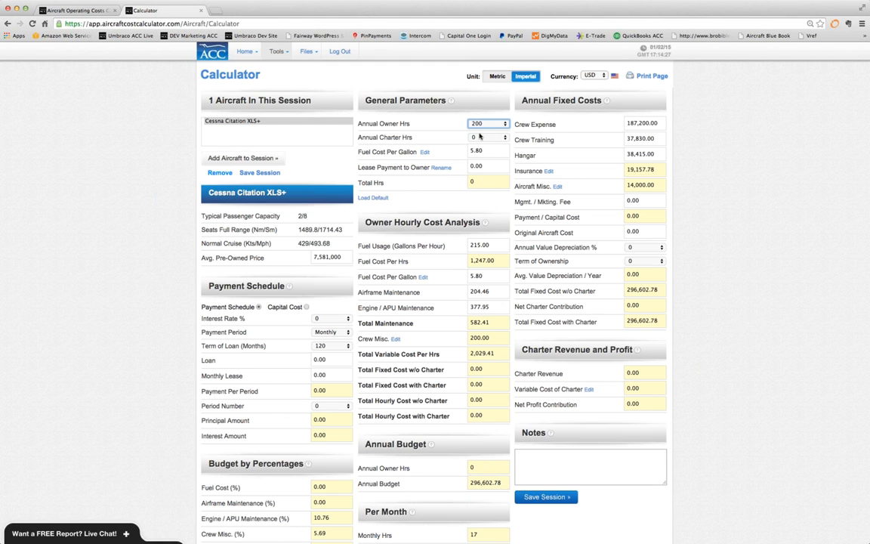
{"action": "left_click", "coordinate": [479, 136]}
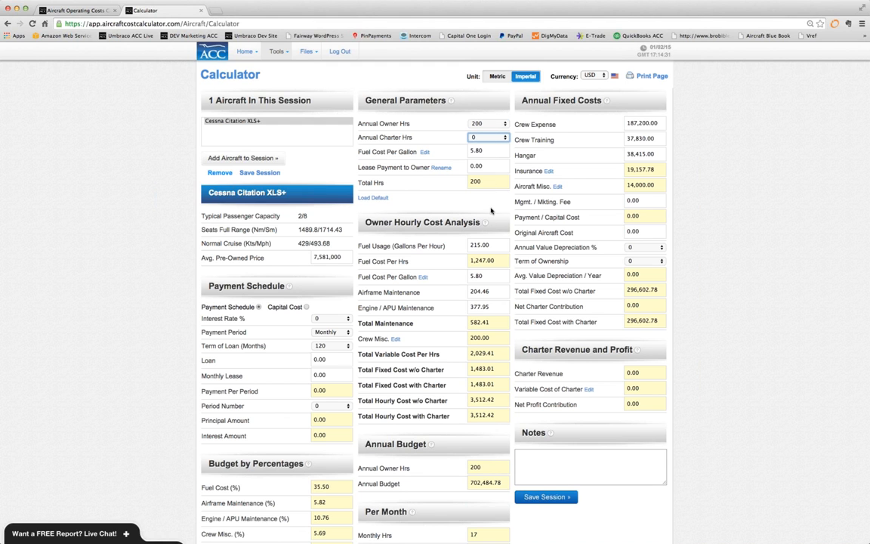
{"action": "type", "text": "250"}
{"action": "left_click", "coordinate": [477, 143]}
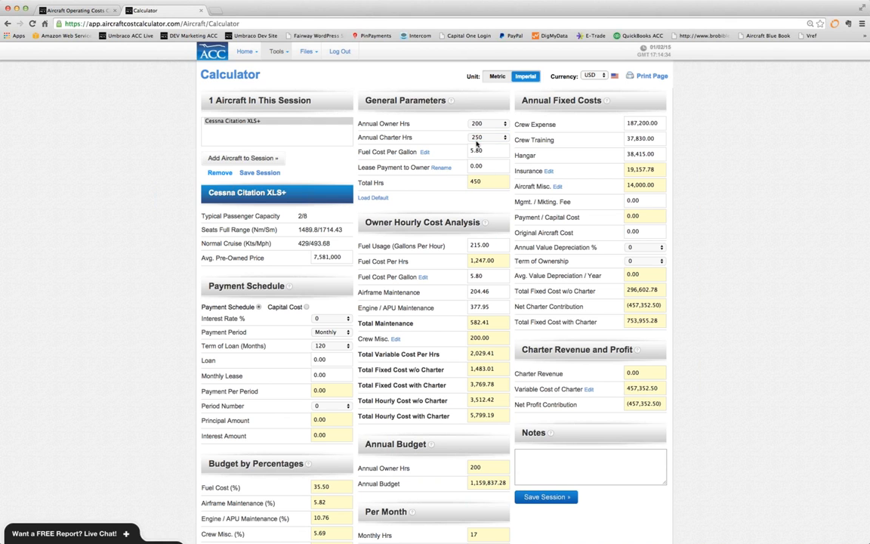
Set the lease payment to owner to 2,250.00 in the general parameters
{"action": "left_click", "coordinate": [492, 168]}
{"action": "type", "text": "2"}
{"action": "type", "text": "2540"}
{"action": "left_click", "coordinate": [465, 180]}
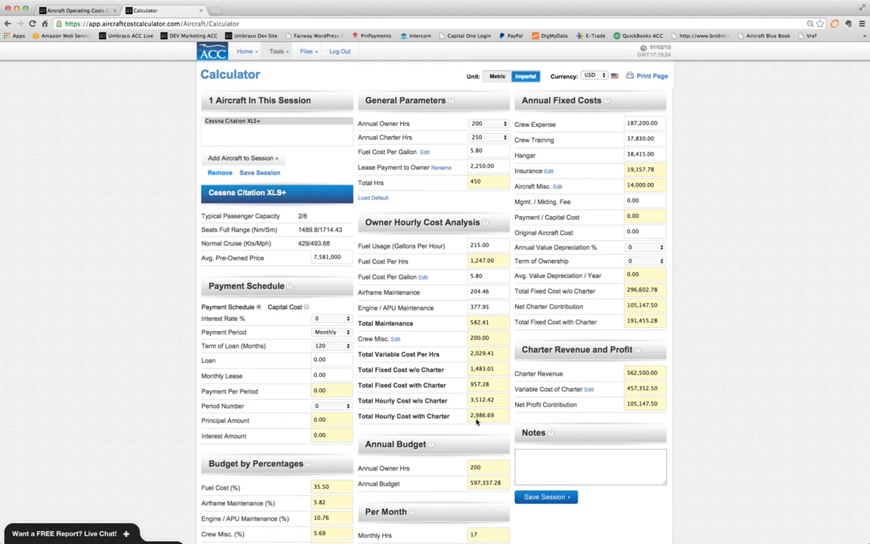
Set the payment schedule's interest rate to 4% and the loan amount to 3,500,000
{"action": "scroll", "coordinate": [476, 422], "scroll_direction": "down", "scroll_amount": 2}
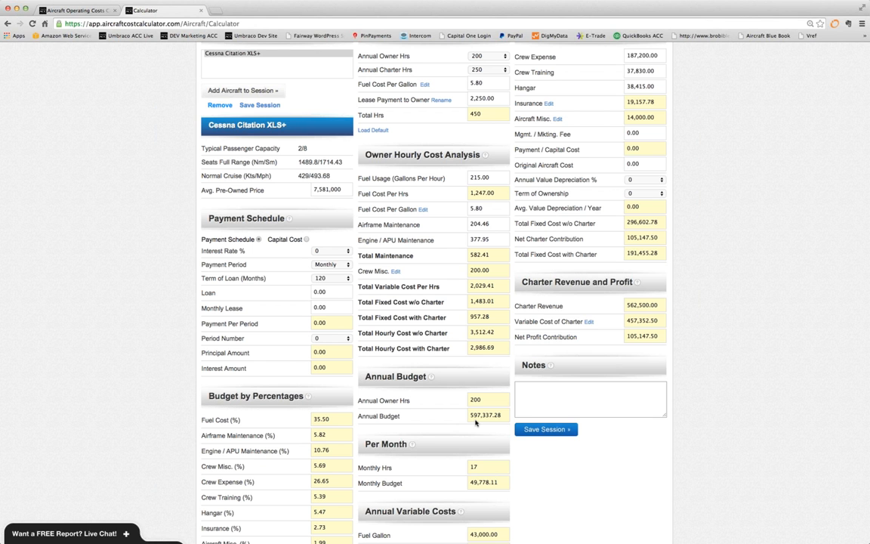
{"action": "scroll", "coordinate": [476, 423], "scroll_direction": "down", "scroll_amount": 2}
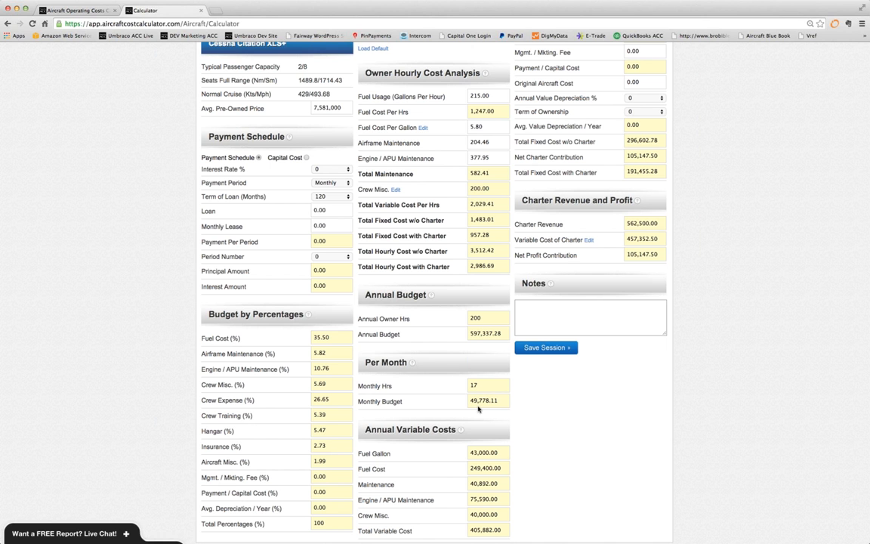
{"action": "scroll", "coordinate": [477, 409], "scroll_direction": "up", "scroll_amount": 4}
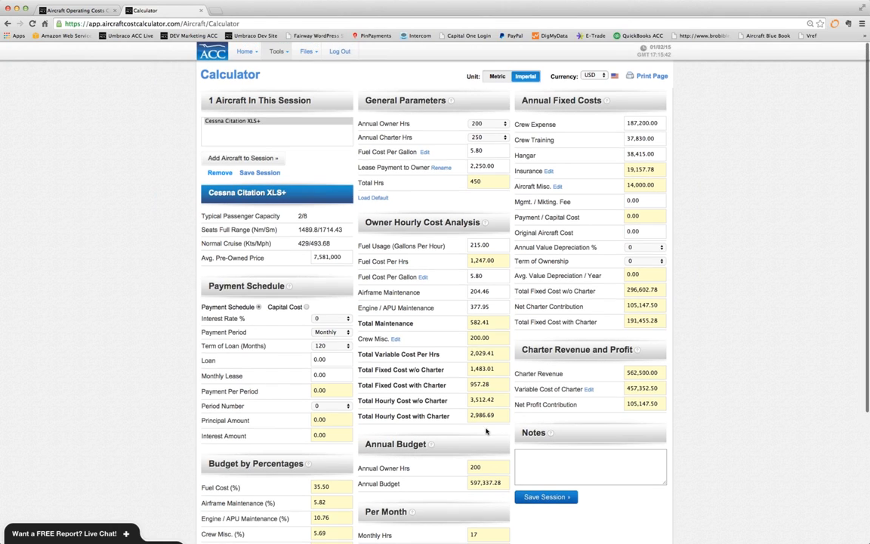
{"action": "left_click", "coordinate": [316, 318]}
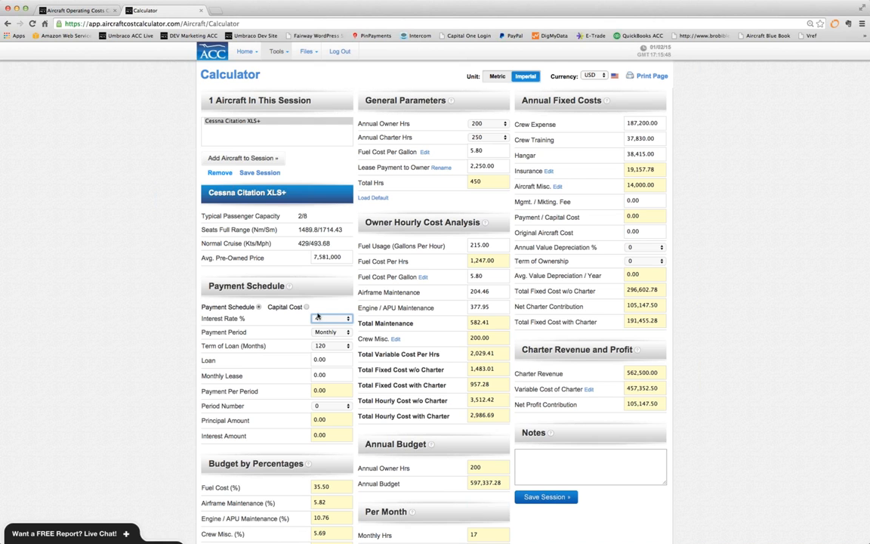
{"action": "left_click", "coordinate": [338, 359]}
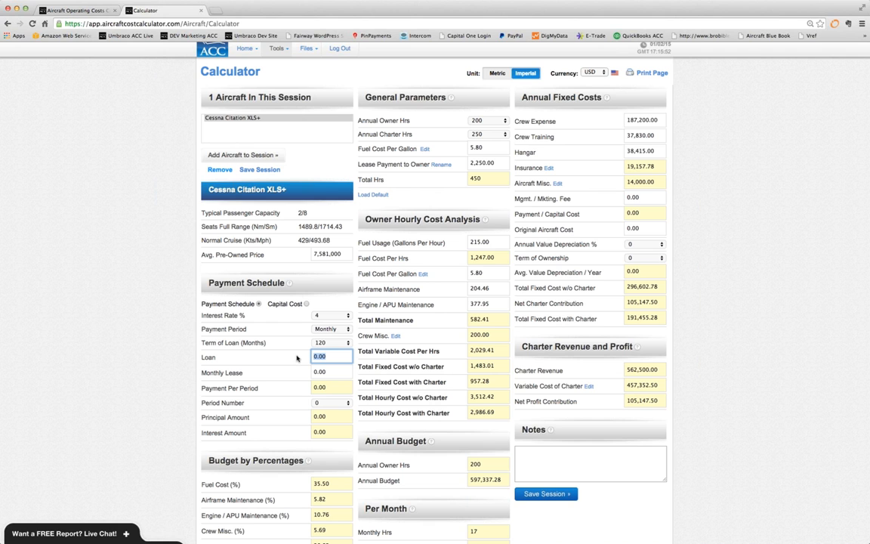
{"action": "type", "text": "3500000"}
{"action": "left_click", "coordinate": [477, 384]}
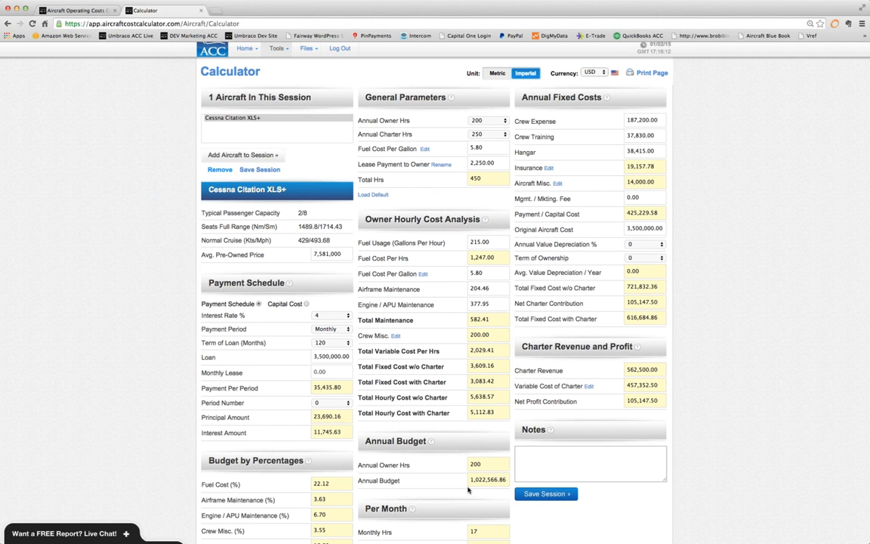
Set the original aircraft cost to 7,000,000, the term of ownership to 6 and the annual value depreciation to 4%
{"action": "left_click", "coordinate": [626, 227]}
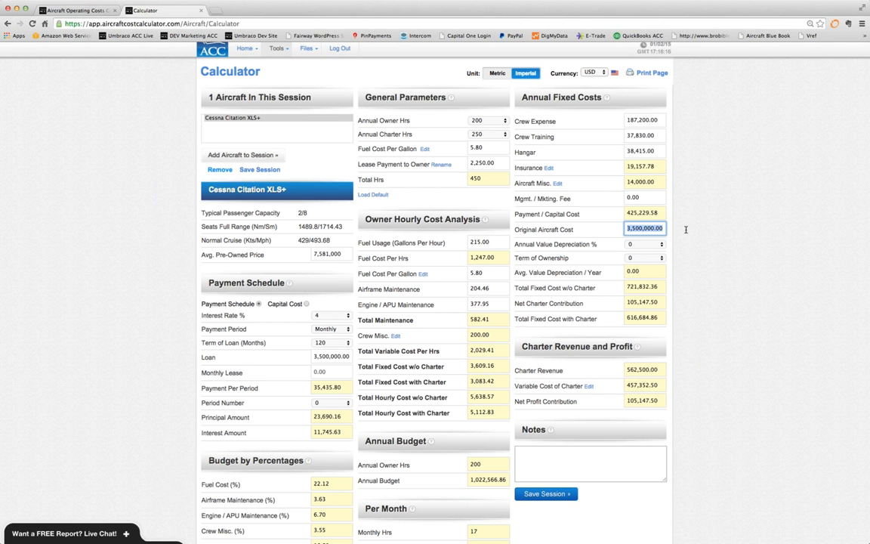
{"action": "type", "text": "700,0000"}
{"action": "left_click", "coordinate": [641, 258]}
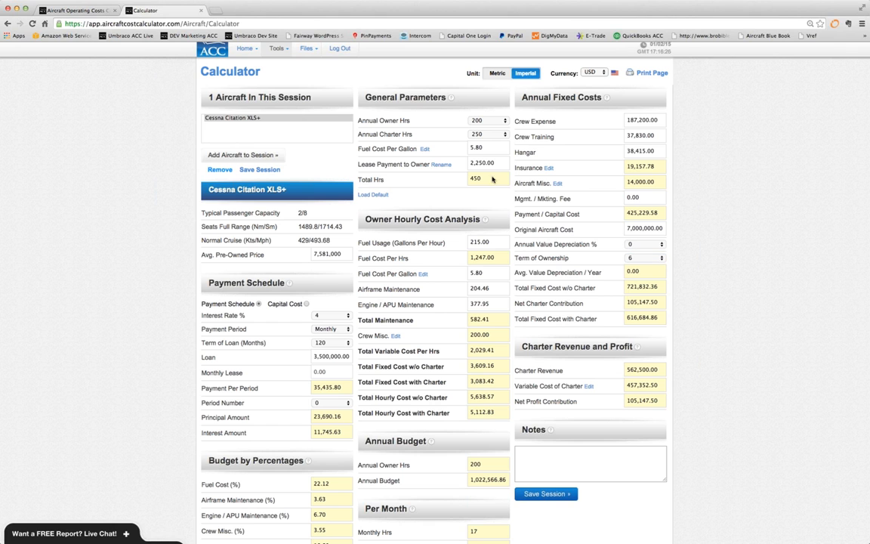
{"action": "key", "text": "6"}
{"action": "left_click", "coordinate": [660, 245]}
{"action": "key", "text": "4"}
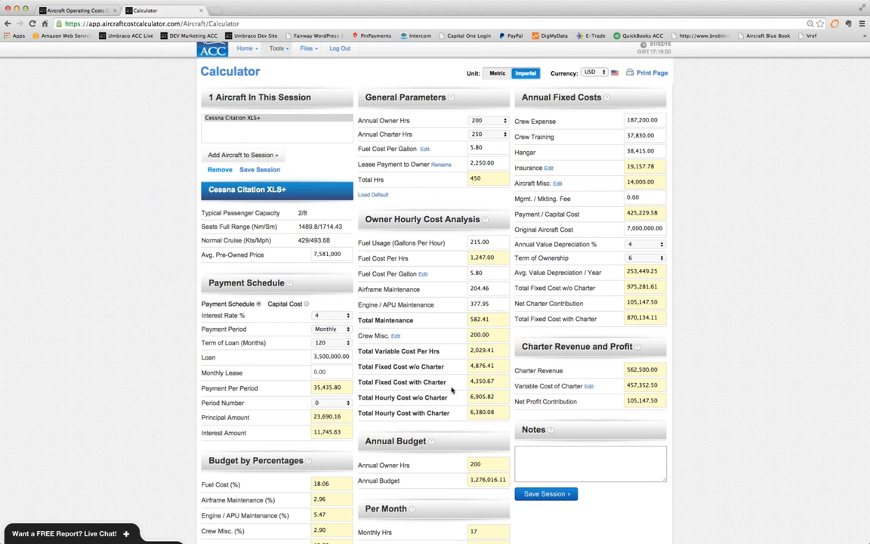
Start creating a report and include the Cessna Citation XLS+ from the session in it
{"action": "scroll", "coordinate": [521, 380], "scroll_direction": "down", "scroll_amount": 1}
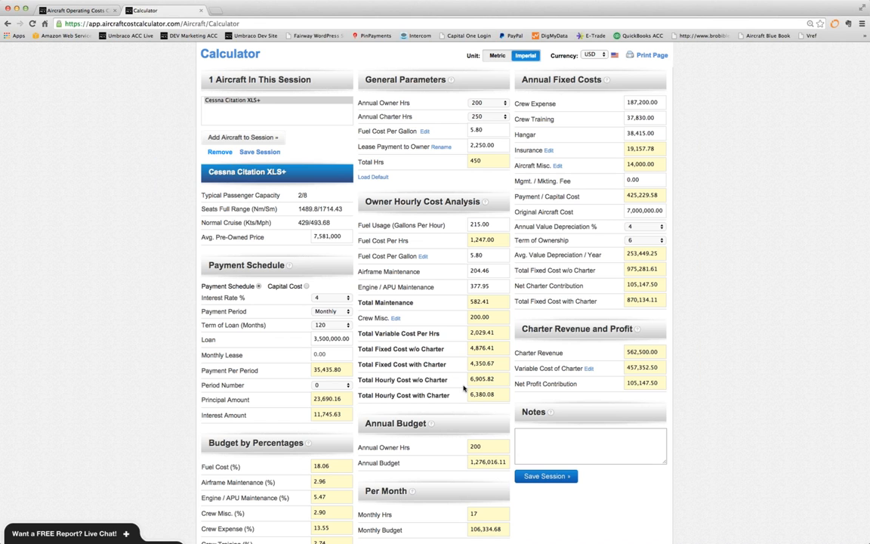
{"action": "scroll", "coordinate": [464, 387], "scroll_direction": "up", "scroll_amount": 1}
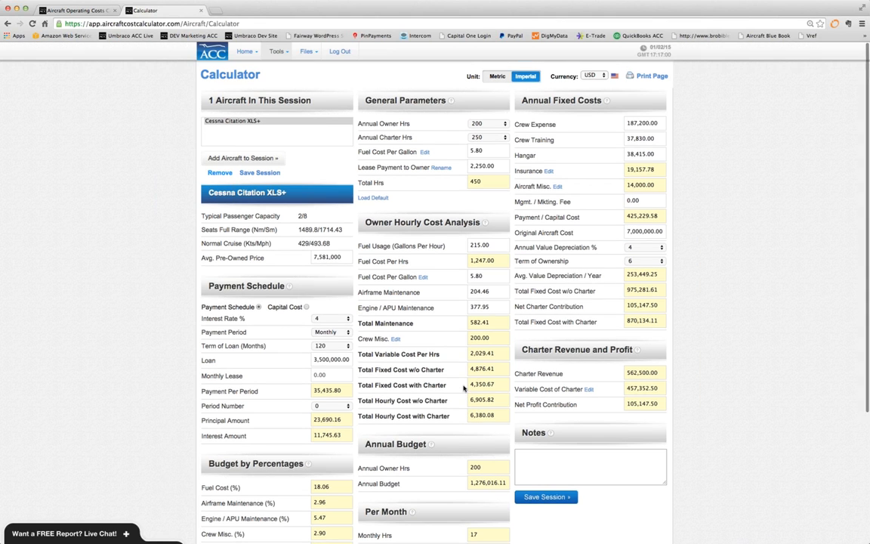
{"action": "left_click", "coordinate": [305, 53]}
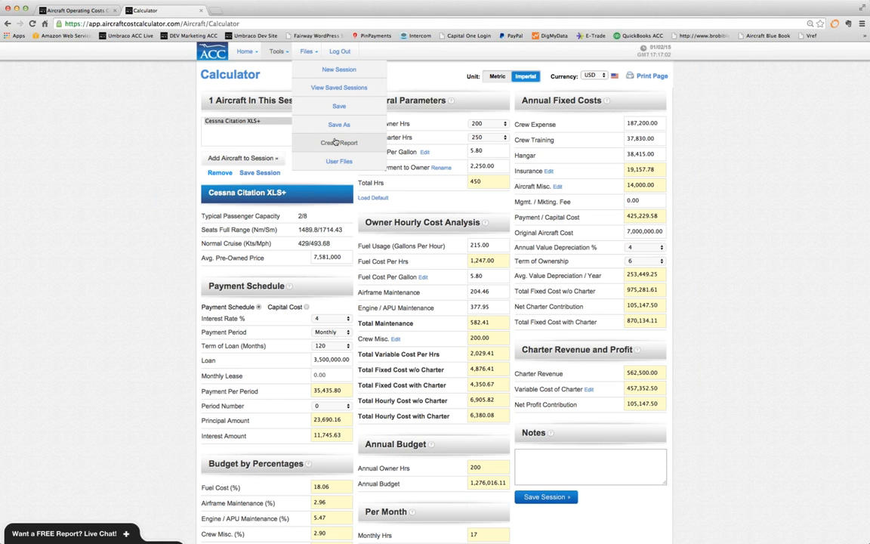
{"action": "left_click", "coordinate": [335, 142]}
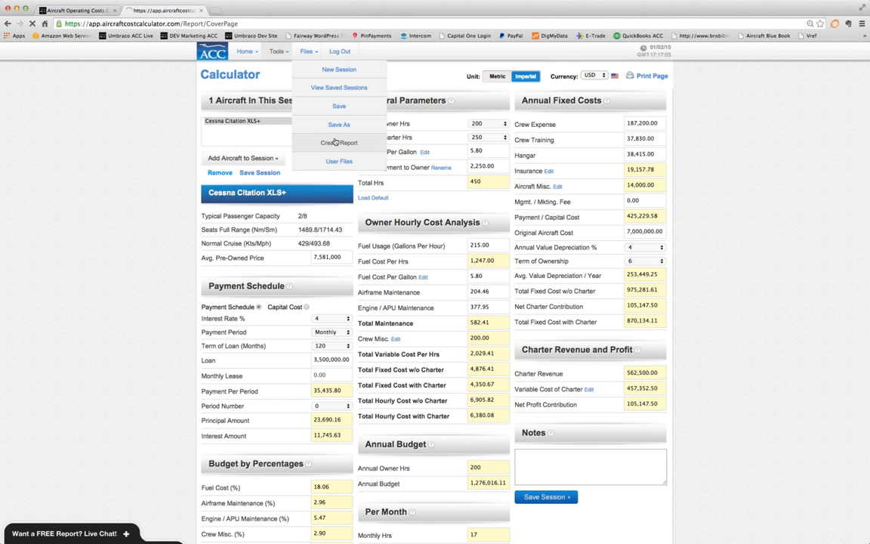
{"action": "left_click", "coordinate": [258, 111]}
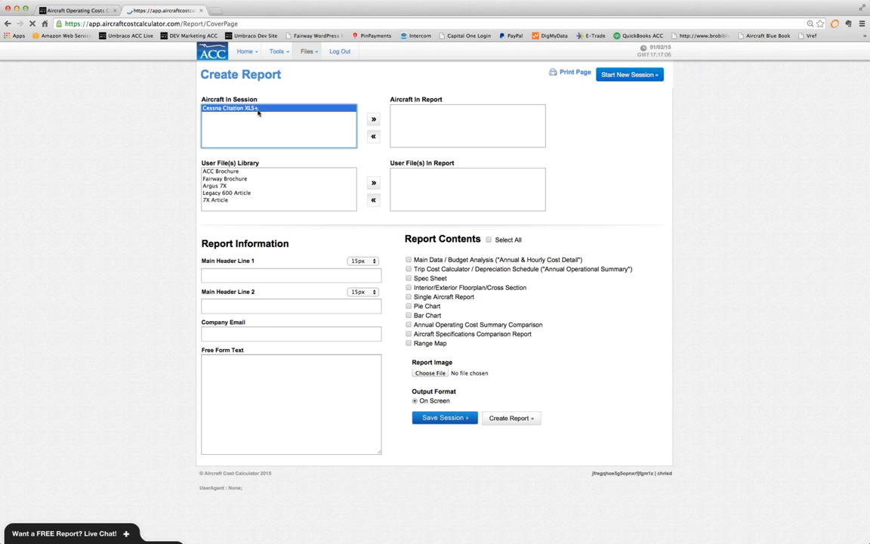
{"action": "left_click", "coordinate": [373, 119]}
Enter "Citation XLS+" as the report's first main header line
{"action": "left_click", "coordinate": [265, 275]}
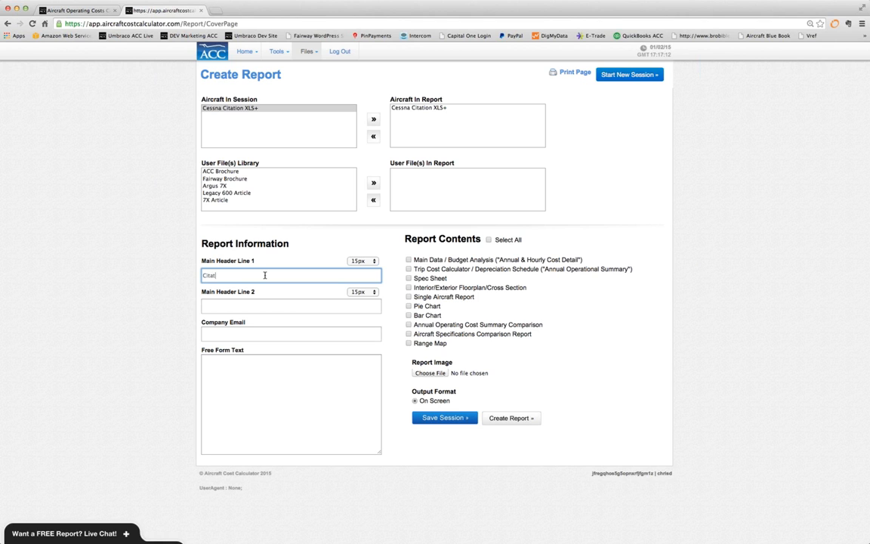
{"action": "type", "text": "Cit"}
{"action": "key", "text": "Down"}
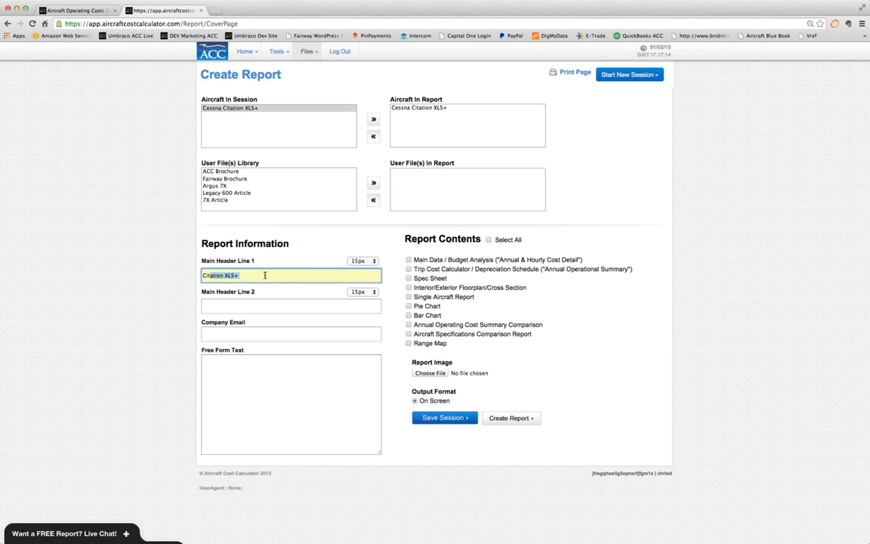
{"action": "key", "text": "Tab"}
Include Main Data, Trip Cost Calculator, Spec Sheet, Floorplan, Single Aircraft Report, Pie Chart and Range Map in the contents, and create the report
{"action": "left_click", "coordinate": [409, 259]}
{"action": "left_click", "coordinate": [408, 269]}
{"action": "left_click", "coordinate": [408, 279]}
{"action": "left_click", "coordinate": [408, 287]}
{"action": "left_click", "coordinate": [408, 297]}
{"action": "left_click", "coordinate": [408, 306]}
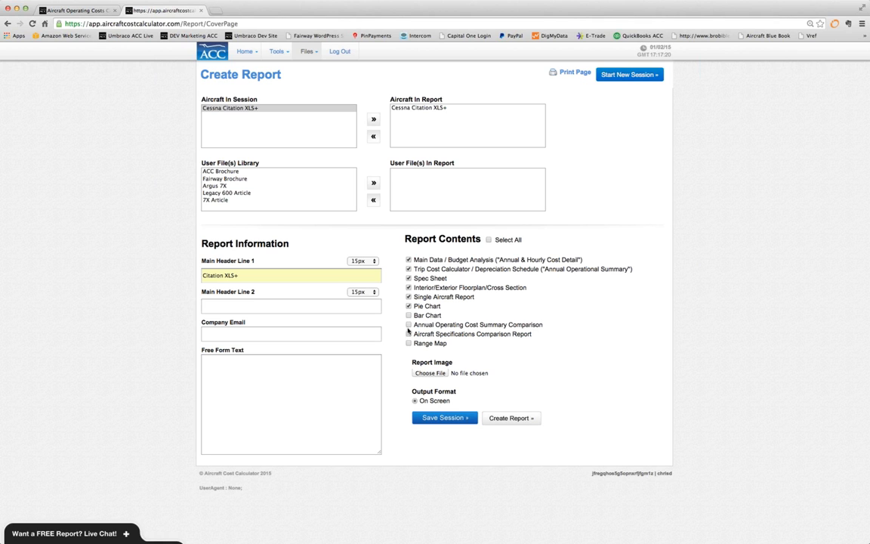
{"action": "left_click", "coordinate": [407, 343]}
{"action": "left_click", "coordinate": [511, 417]}
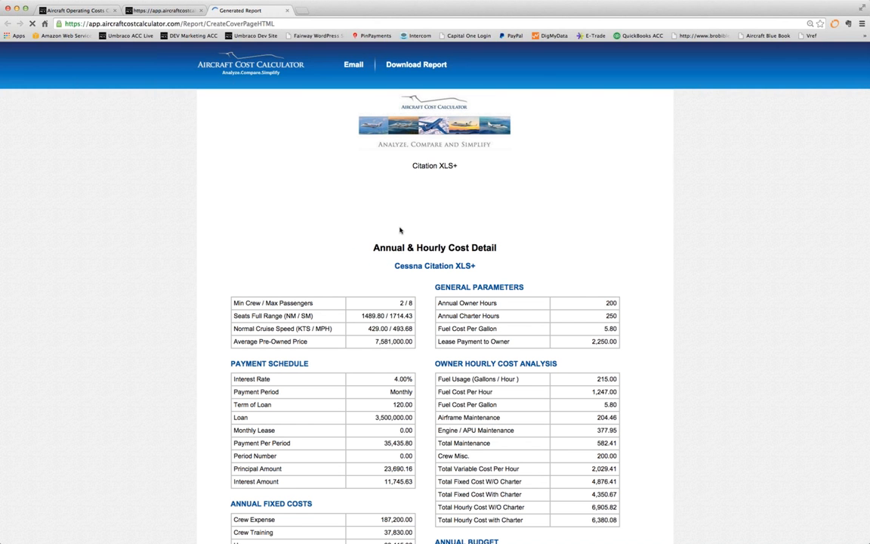
Examine the generated report's annual and hourly cost detail, operational summary, depreciation schedule, spec sheet and floorplan
{"action": "scroll", "coordinate": [402, 233], "scroll_direction": "down", "scroll_amount": 6}
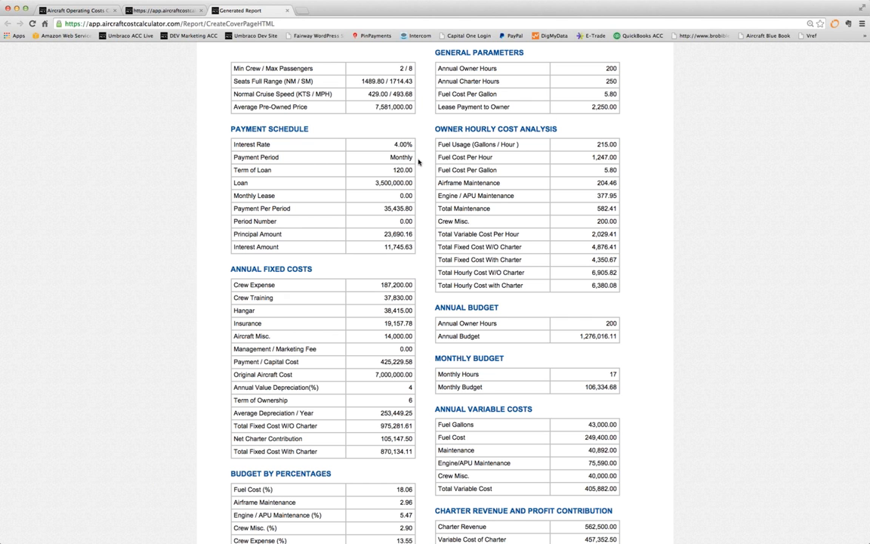
{"action": "scroll", "coordinate": [422, 190], "scroll_direction": "down", "scroll_amount": 9}
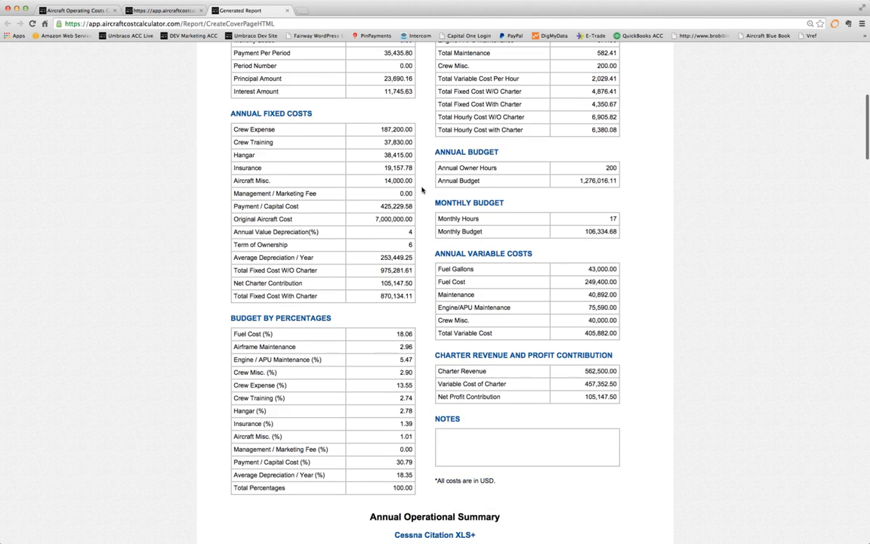
{"action": "scroll", "coordinate": [421, 189], "scroll_direction": "up", "scroll_amount": 3}
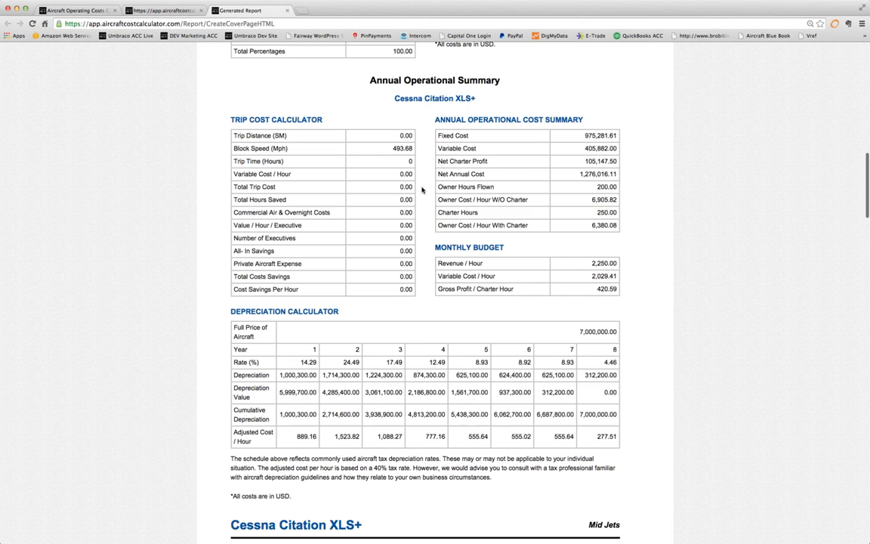
{"action": "scroll", "coordinate": [421, 190], "scroll_direction": "down", "scroll_amount": 6}
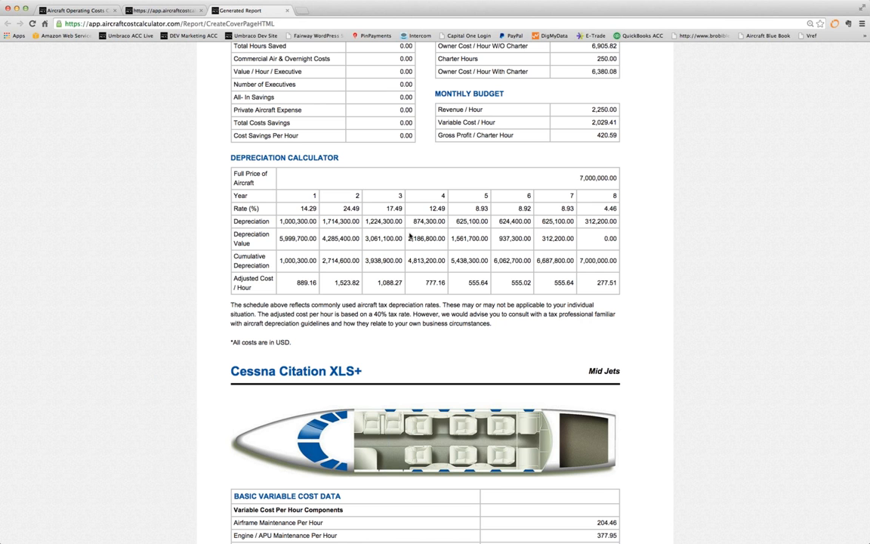
{"action": "scroll", "coordinate": [411, 237], "scroll_direction": "down", "scroll_amount": 10}
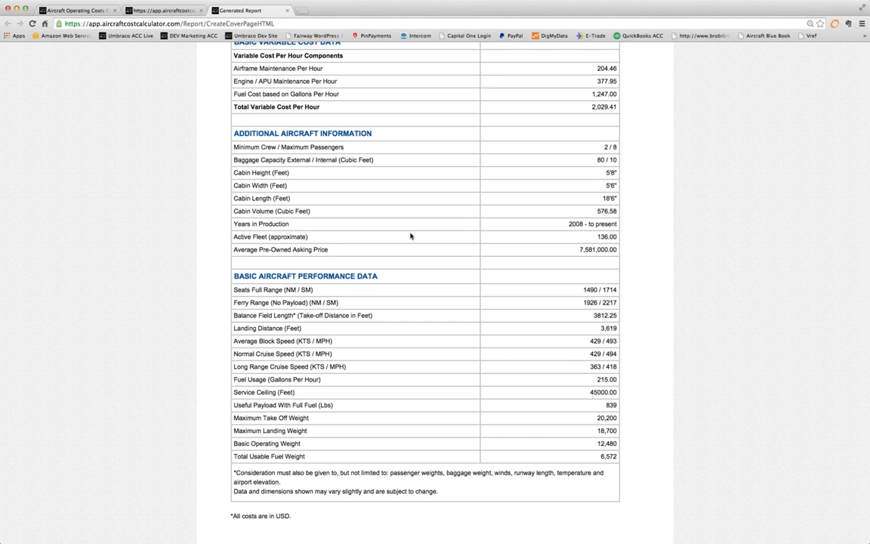
{"action": "scroll", "coordinate": [410, 236], "scroll_direction": "up", "scroll_amount": 2}
{"action": "scroll", "coordinate": [411, 237], "scroll_direction": "down", "scroll_amount": 2}
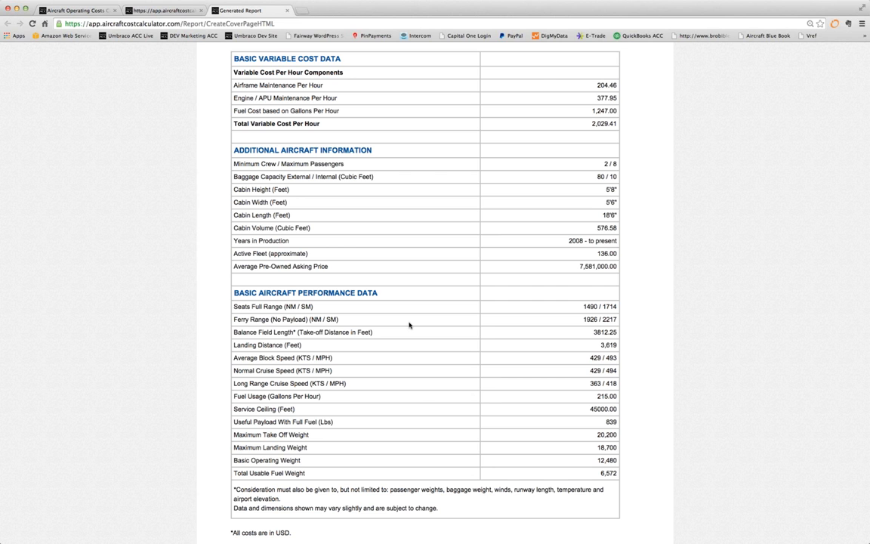
{"action": "scroll", "coordinate": [409, 325], "scroll_direction": "down", "scroll_amount": 10}
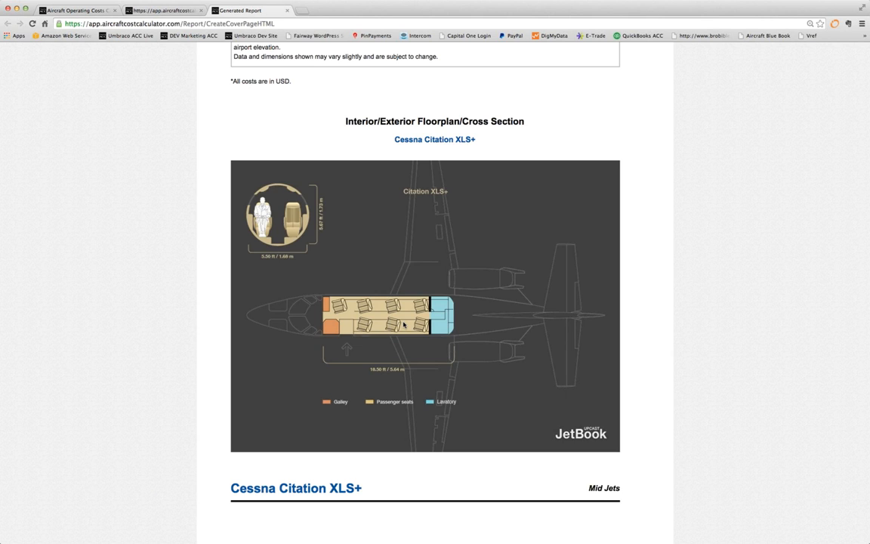
Inspect the report's pie chart, checking the shares of Payment / Capital Cost, Average Depreciation / Year and Fuel Cost
{"action": "scroll", "coordinate": [404, 324], "scroll_direction": "down", "scroll_amount": 8}
{"action": "scroll", "coordinate": [404, 324], "scroll_direction": "down", "scroll_amount": 2}
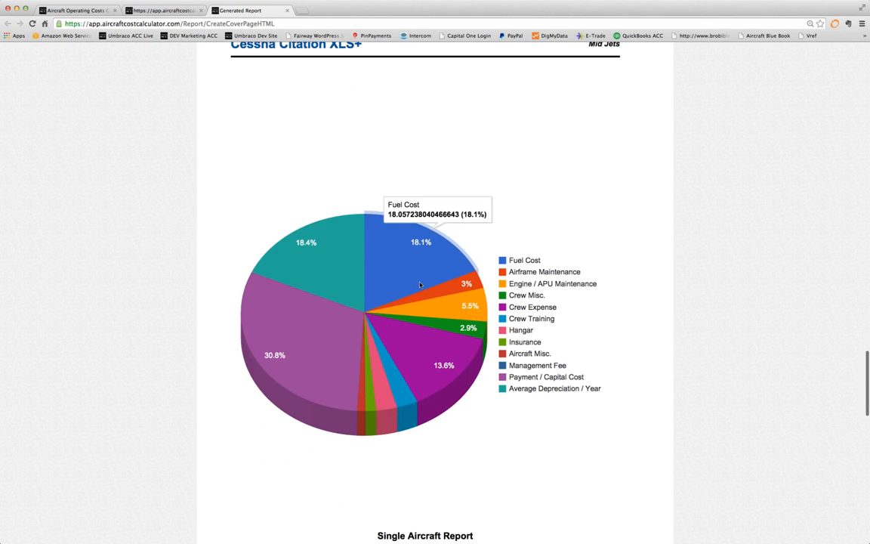
{"action": "mouse_move", "coordinate": [327, 340]}
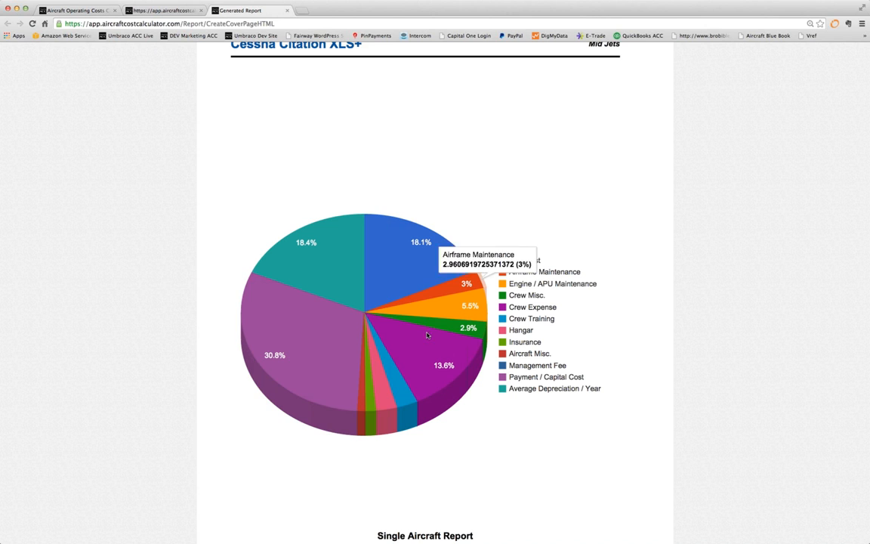
{"action": "mouse_move", "coordinate": [291, 350]}
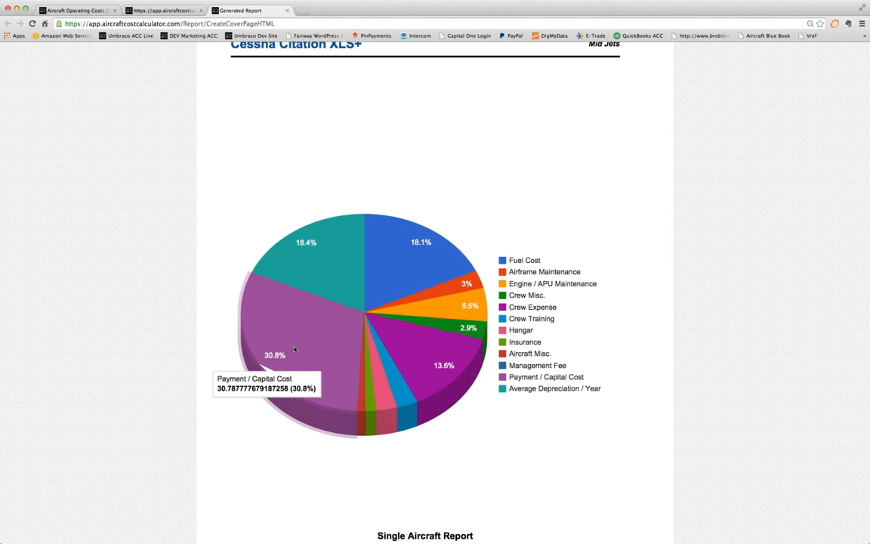
{"action": "mouse_move", "coordinate": [344, 278]}
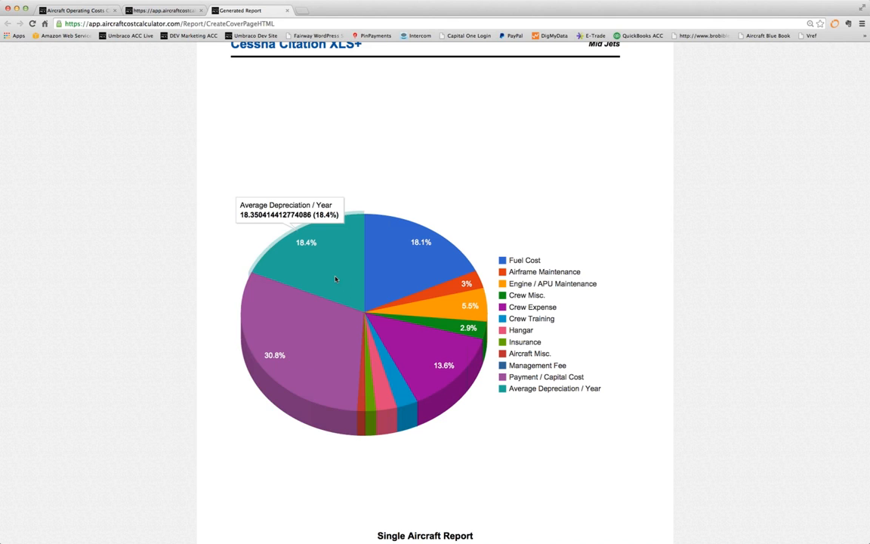
{"action": "mouse_move", "coordinate": [404, 269]}
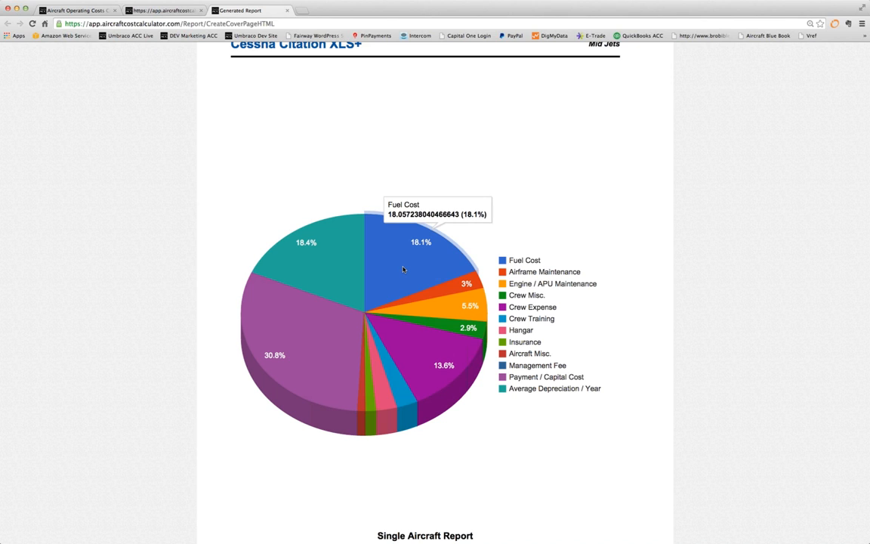
Review the Single Aircraft Report and plot the Cessna Citation XLS+ range from a marker near Lake Michigan on the range map
{"action": "scroll", "coordinate": [404, 269], "scroll_direction": "down", "scroll_amount": 5}
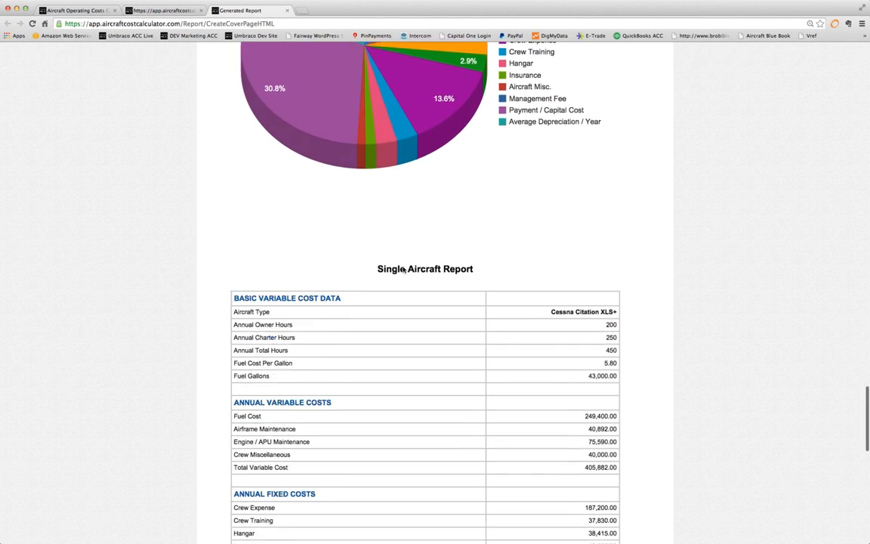
{"action": "scroll", "coordinate": [405, 270], "scroll_direction": "down", "scroll_amount": 5}
{"action": "scroll", "coordinate": [403, 269], "scroll_direction": "down", "scroll_amount": 2}
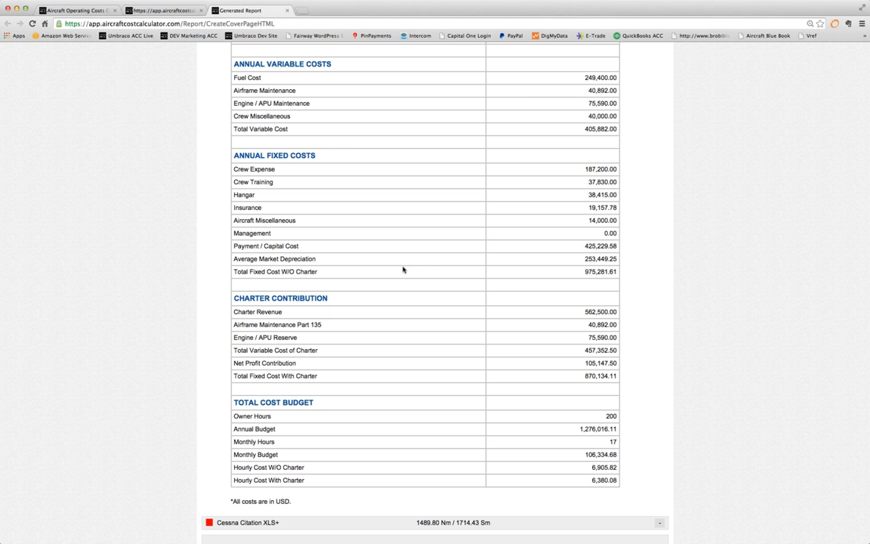
{"action": "scroll", "coordinate": [404, 269], "scroll_direction": "down", "scroll_amount": 7}
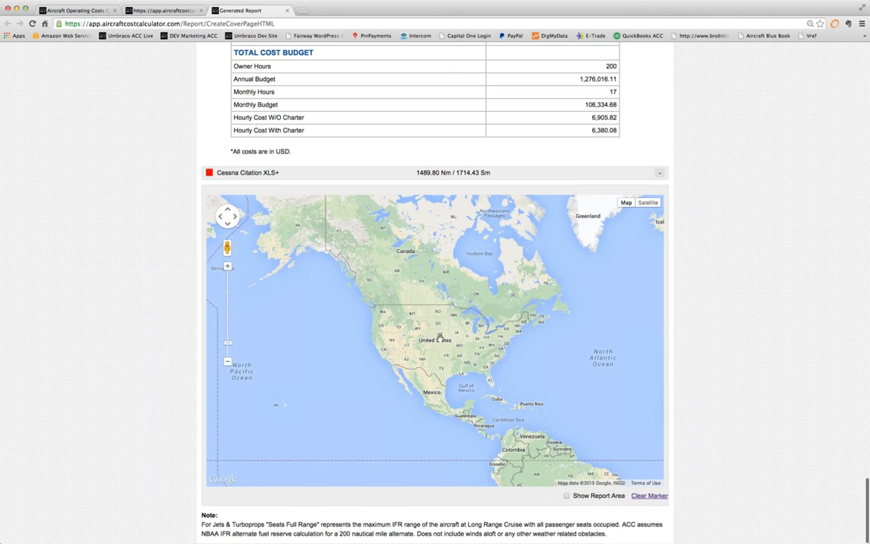
{"action": "left_click", "coordinate": [470, 328]}
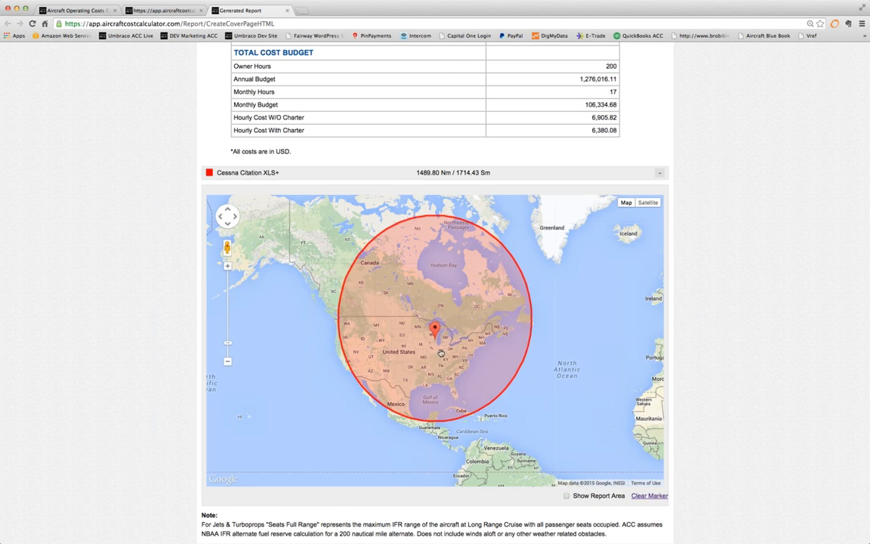
Go back to the beginning of the generated report and return to the Create Report page
{"action": "scroll", "coordinate": [732, 356], "scroll_direction": "up", "scroll_amount": 15}
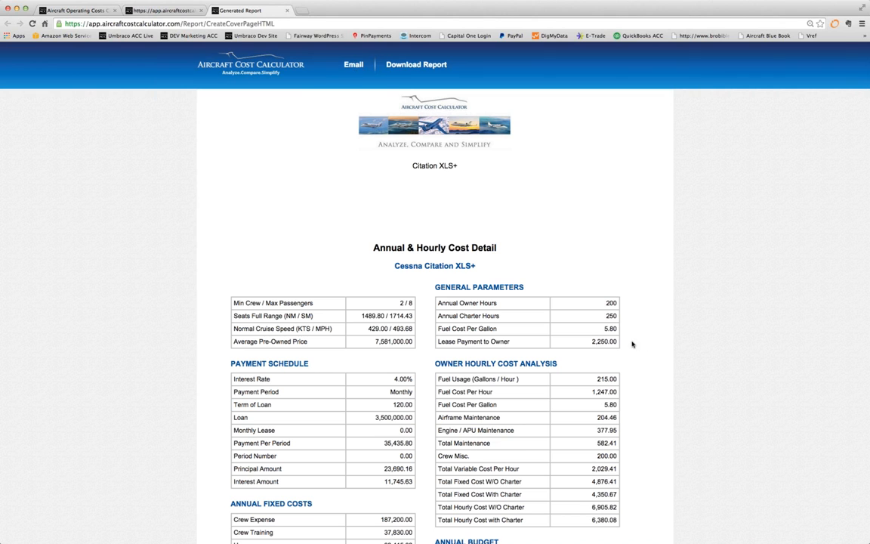
{"action": "left_click", "coordinate": [161, 10]}
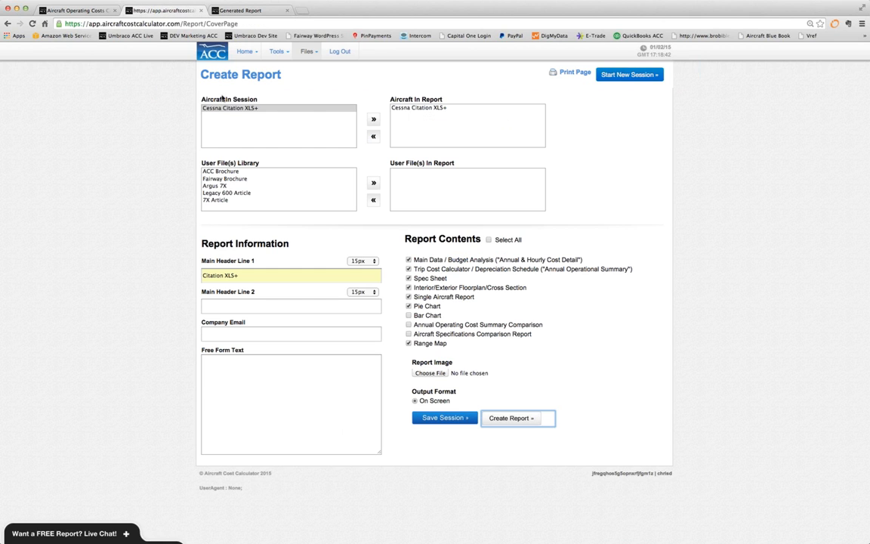